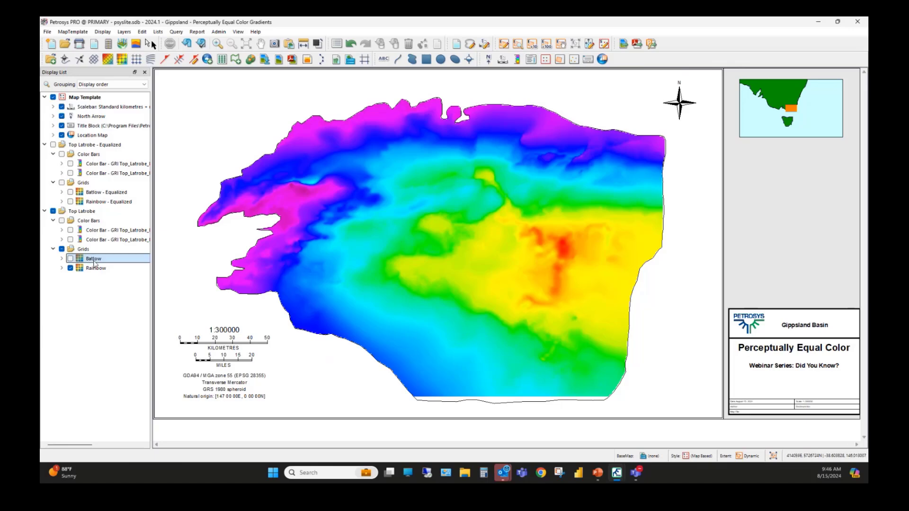
Step: Display the Batlow grid under Top Latrobe and open its colorfill settings in a widened dialog
click(71, 260)
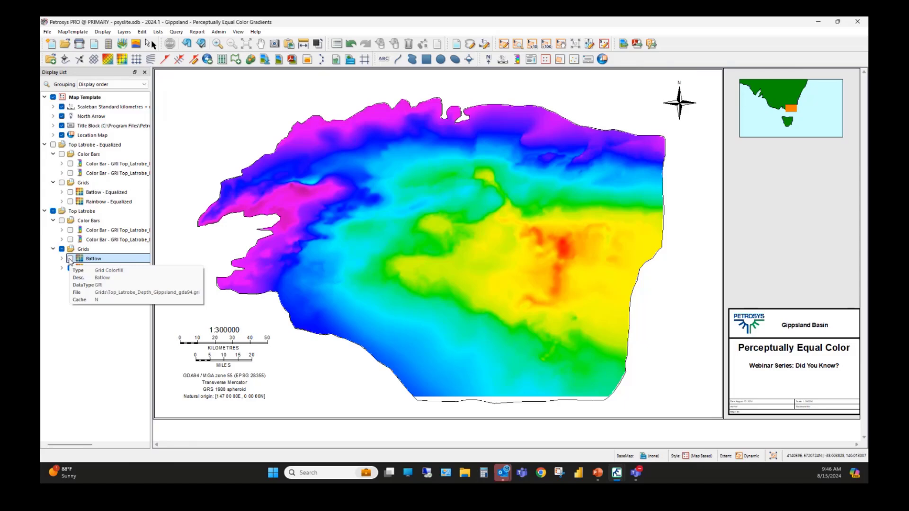
click(70, 259)
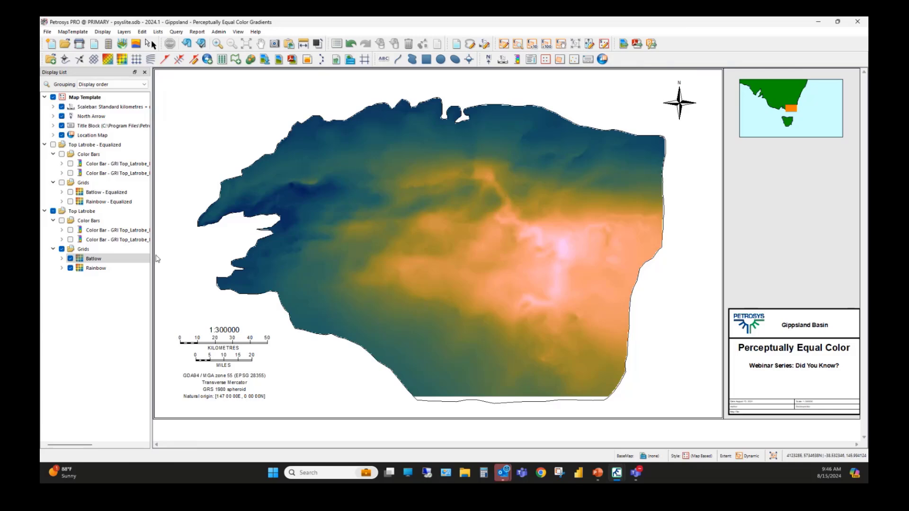
click(106, 259)
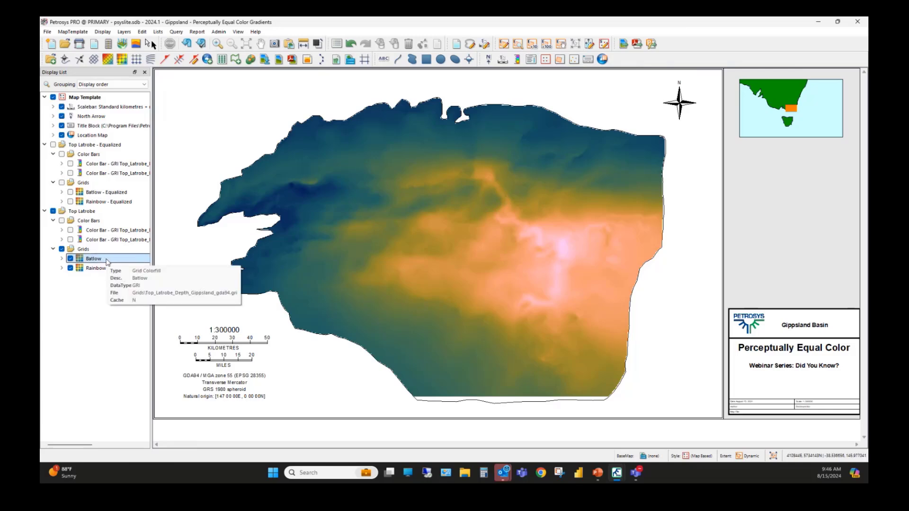
double_click(106, 260)
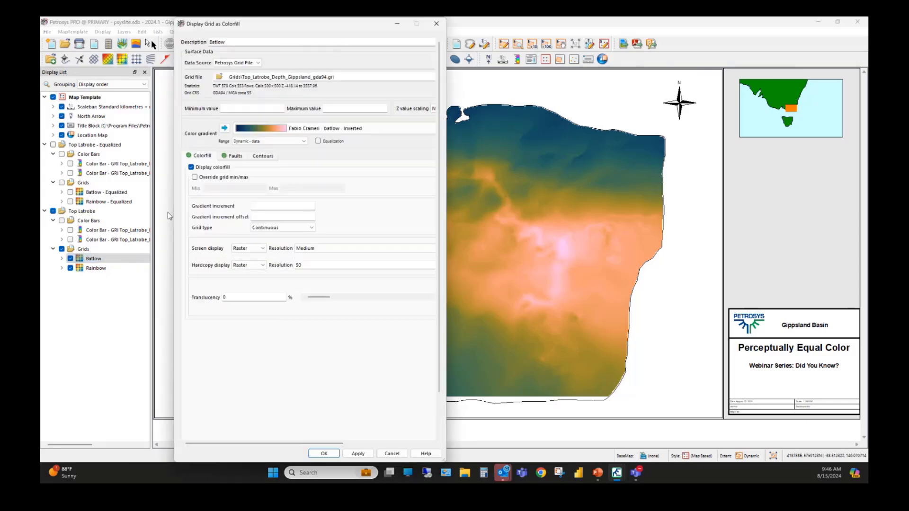
drag(246, 24, 299, 46)
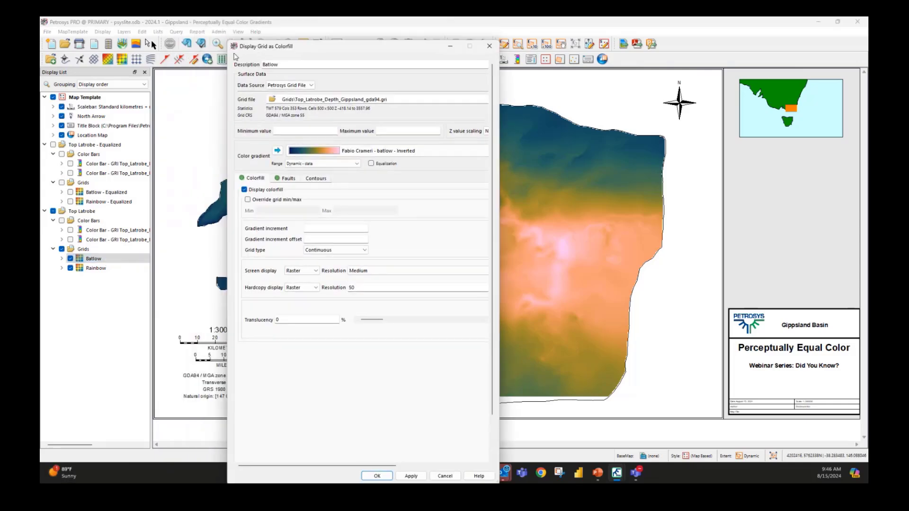
drag(228, 57, 97, 56)
drag(498, 117, 752, 117)
drag(519, 49, 569, 38)
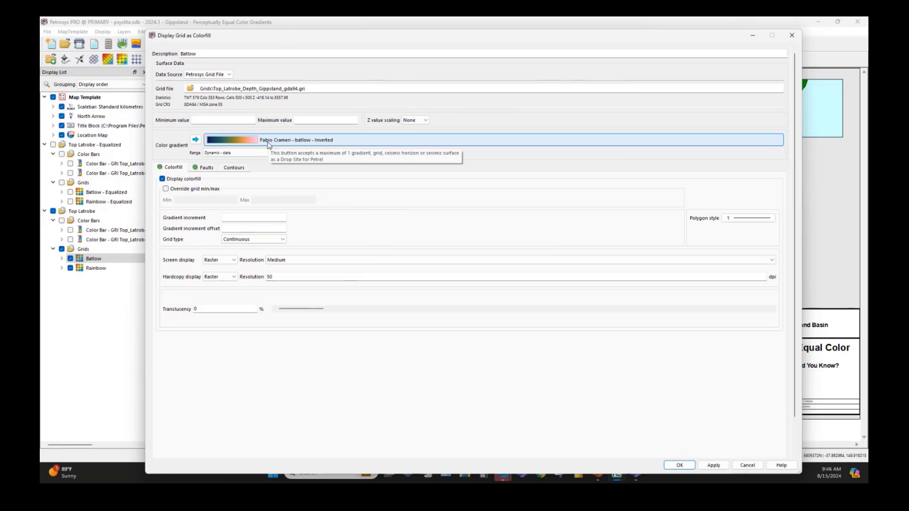
Step: Browse the Fabio Crameri color gradients sorted by name, leaving Batlow's gradient and settings as they are
click(268, 145)
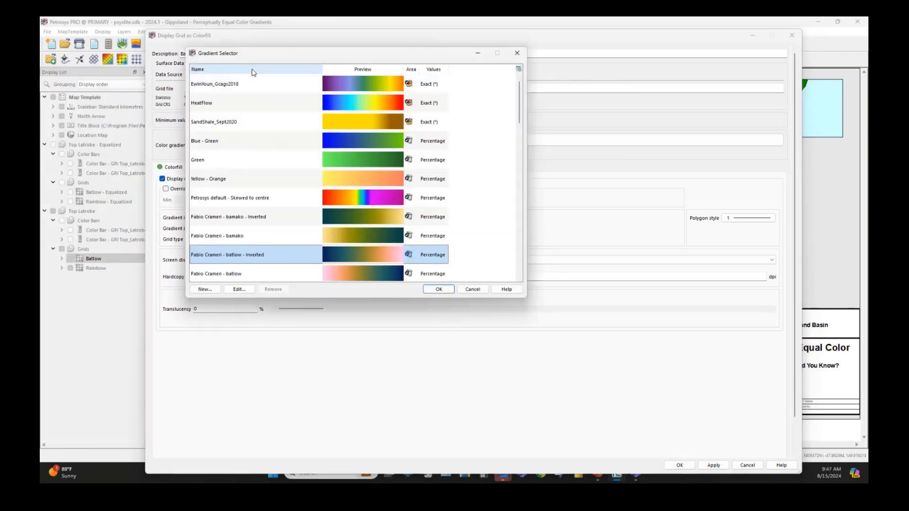
click(253, 71)
scroll(518, 126, down, 2)
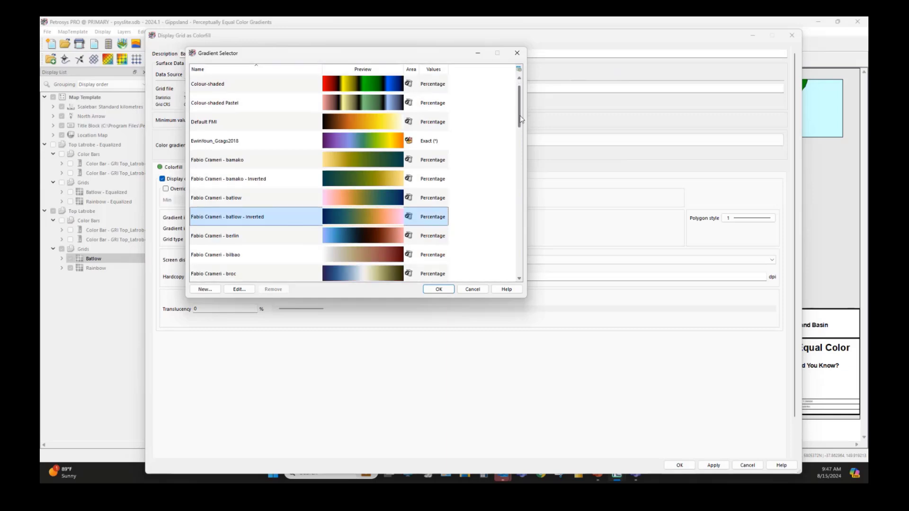
scroll(515, 128, down, 3)
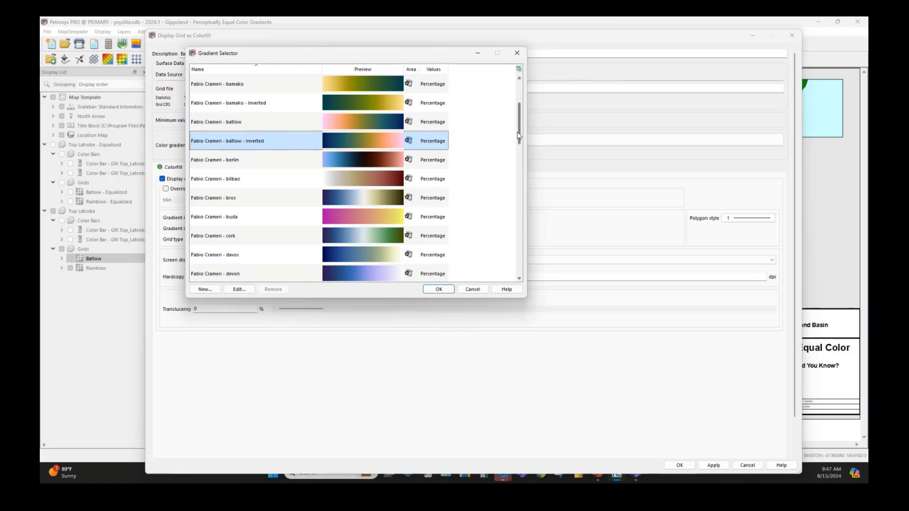
drag(519, 138, 525, 190)
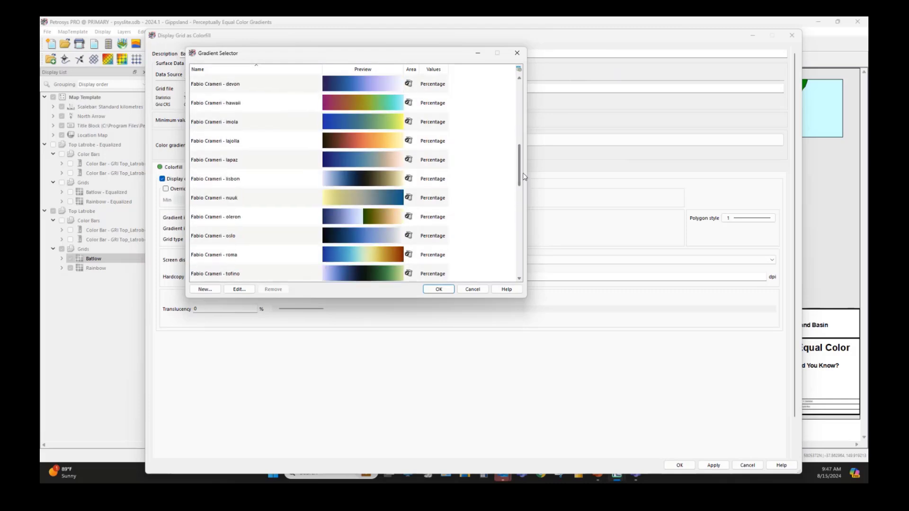
click(473, 289)
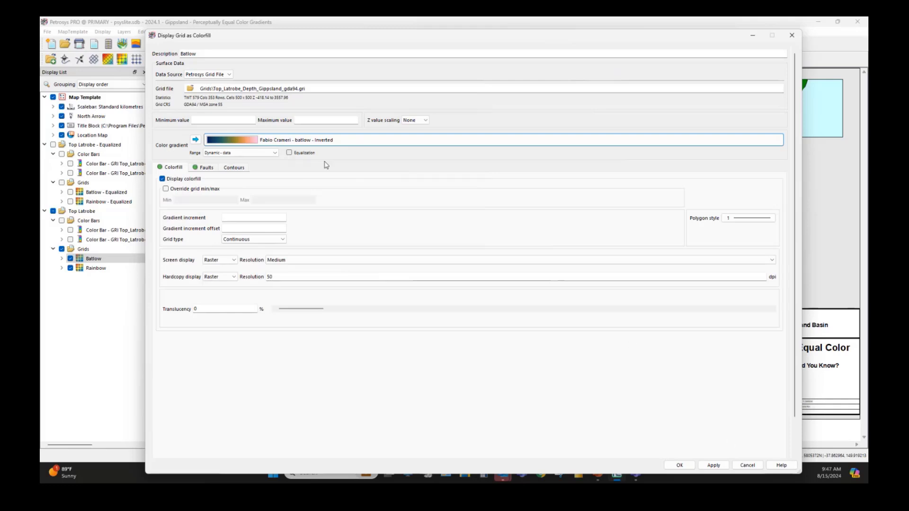
click(748, 466)
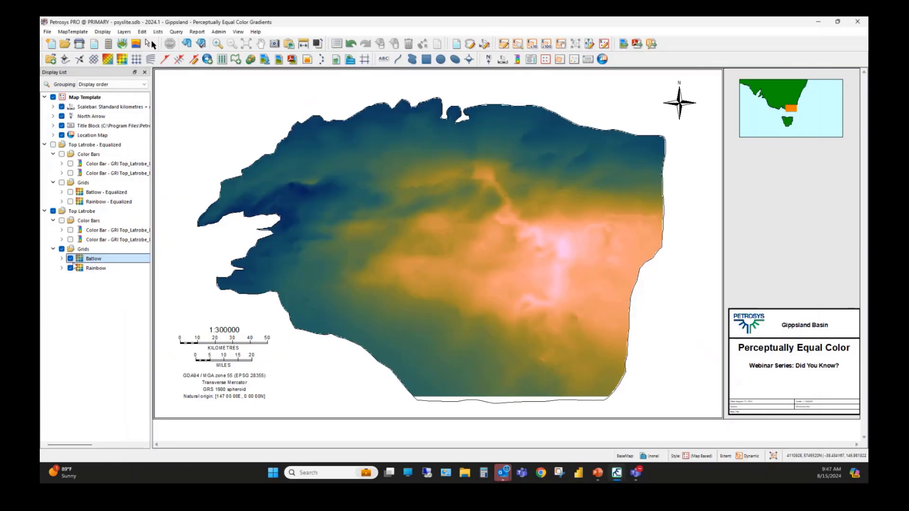
Step: Replace the Batlow grid display with Rainbow - Equalized, showing the Petrosys default color bars for both the Top Latrobe and equalized groups
click(70, 259)
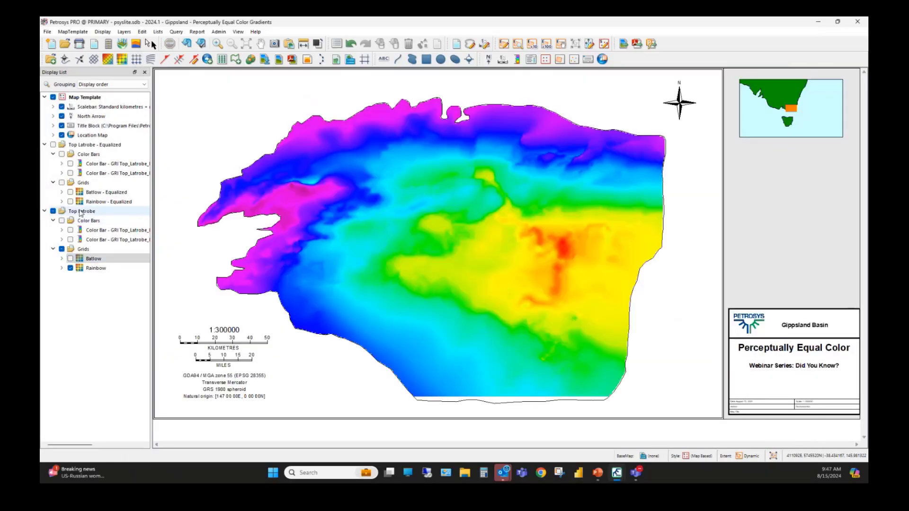
click(94, 268)
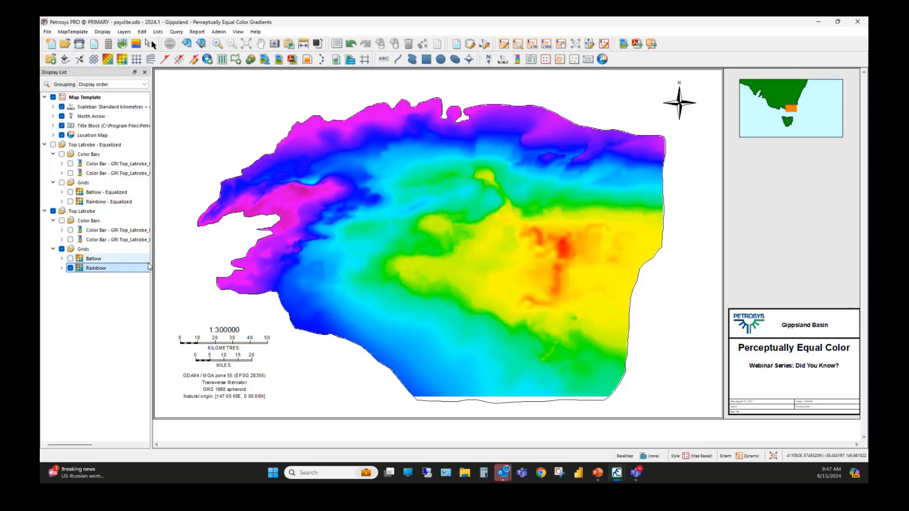
click(70, 202)
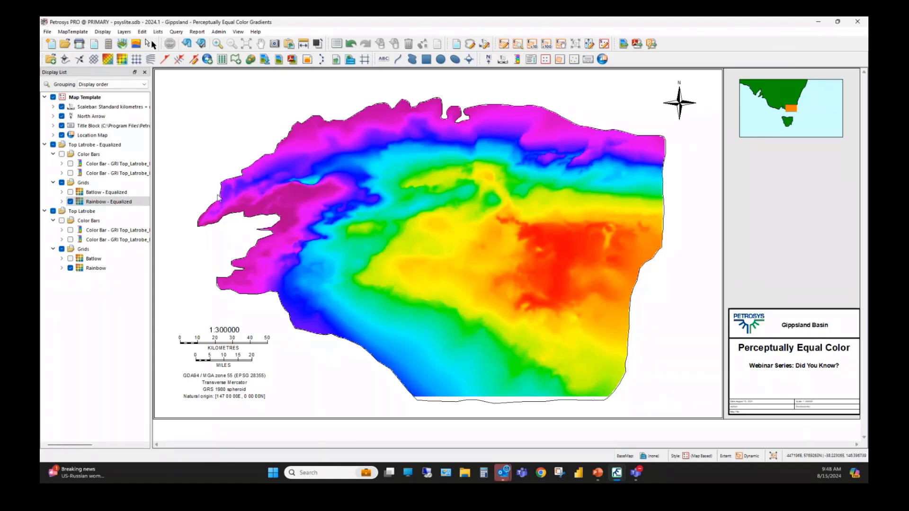
click(70, 239)
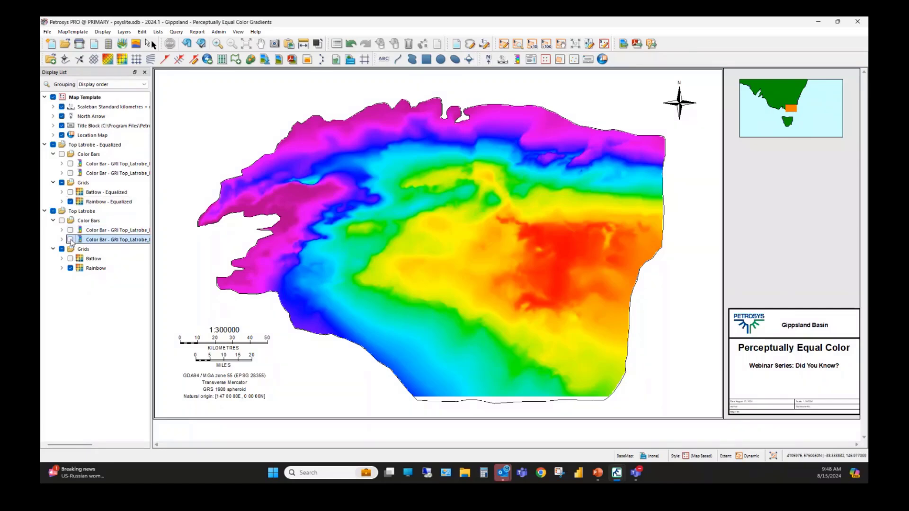
click(70, 174)
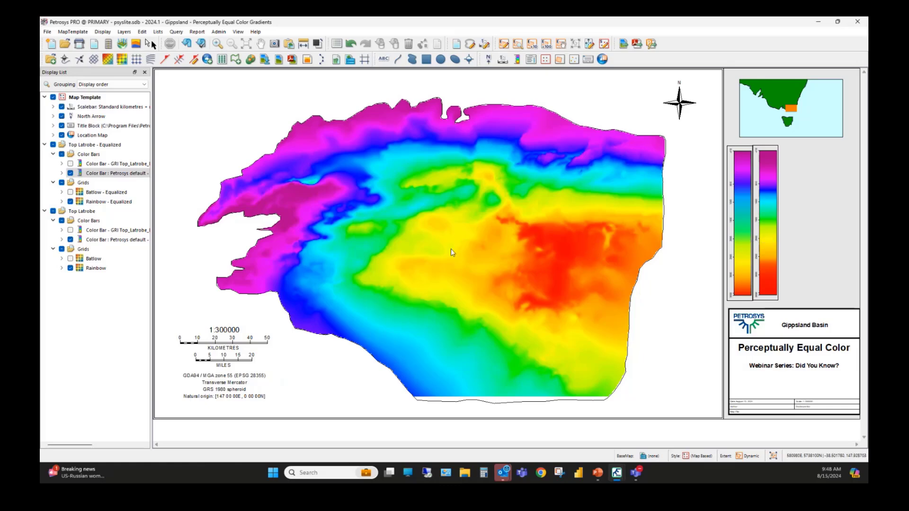
Step: Switch the display from Rainbow - Equalized to the Batlow and Batlow - Equalized grids, with both Fabio Crameri color bars replacing the rainbow ones
click(70, 259)
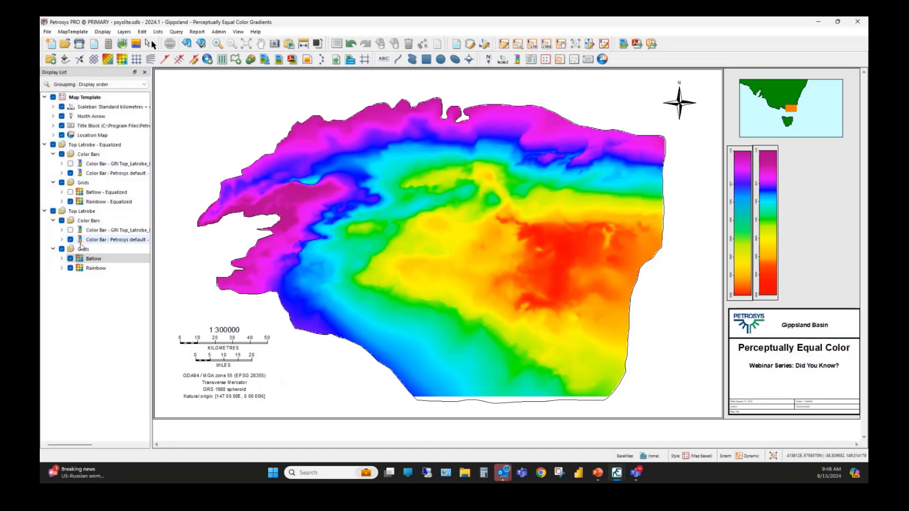
click(70, 201)
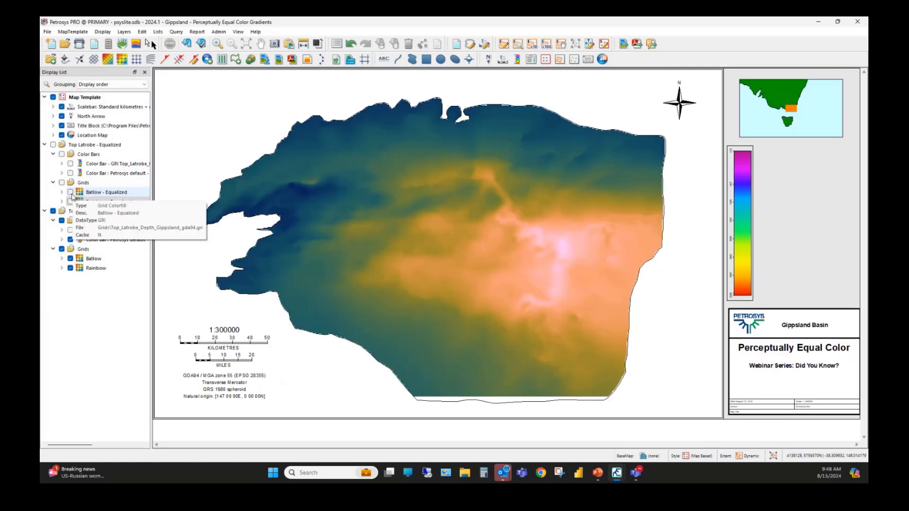
click(70, 192)
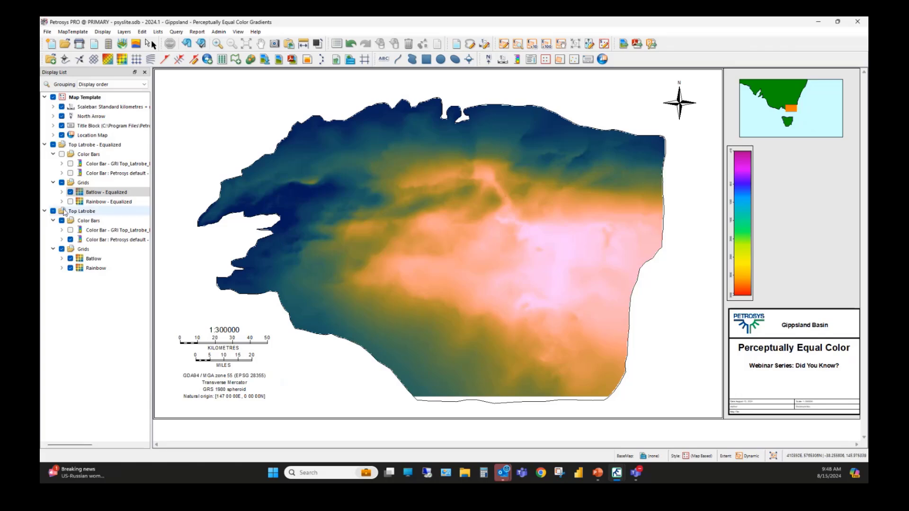
click(70, 240)
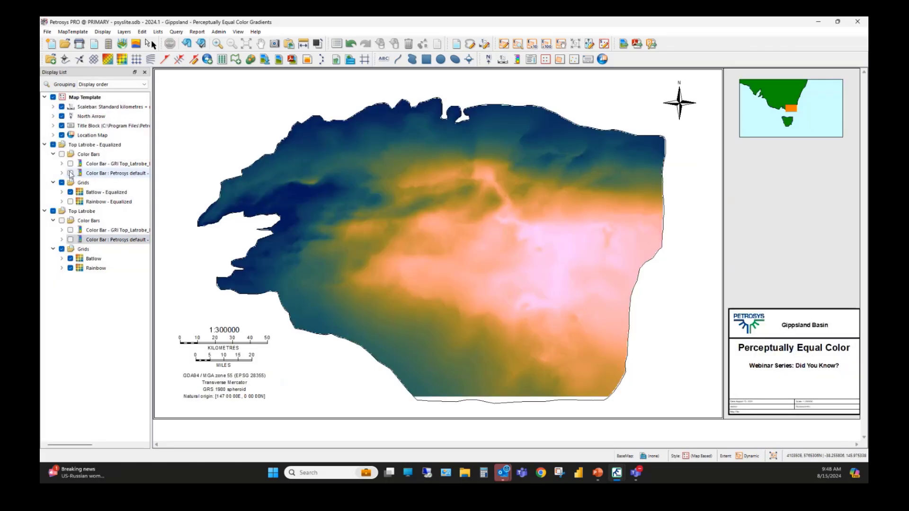
click(71, 163)
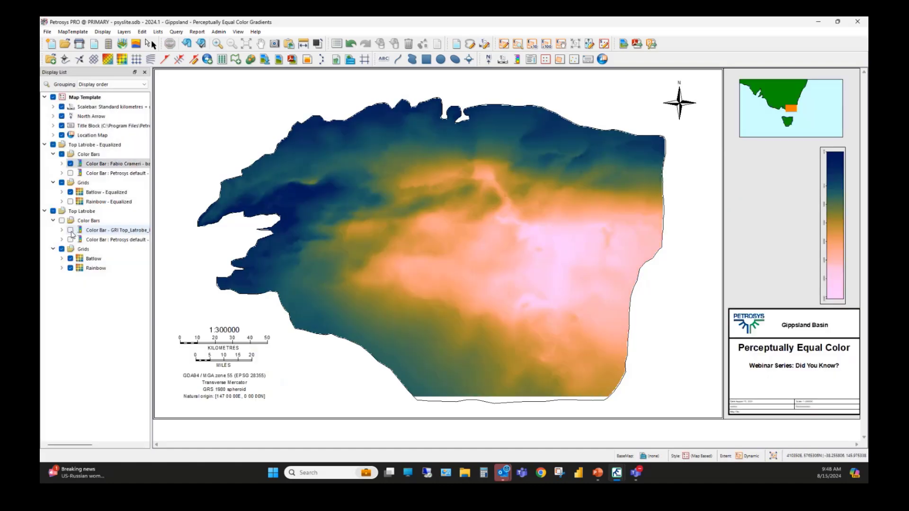
click(71, 231)
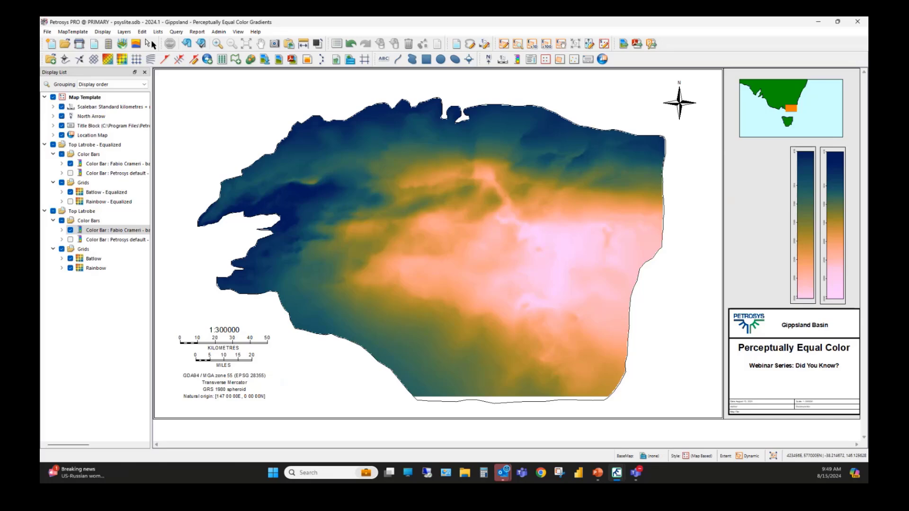
Step: Hide the Batlow - Equalized grid and try the Fixed - custom range option in Batlow's colorfill settings, discarding the change
click(69, 193)
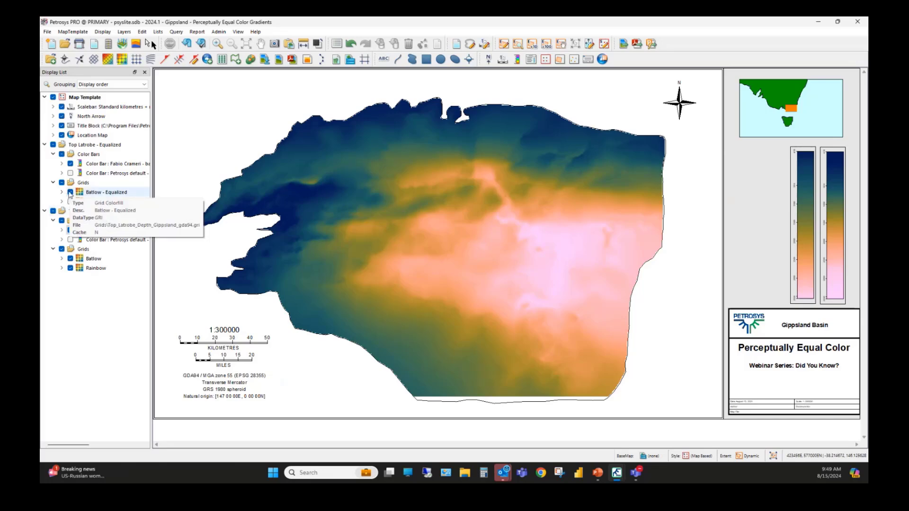
click(70, 193)
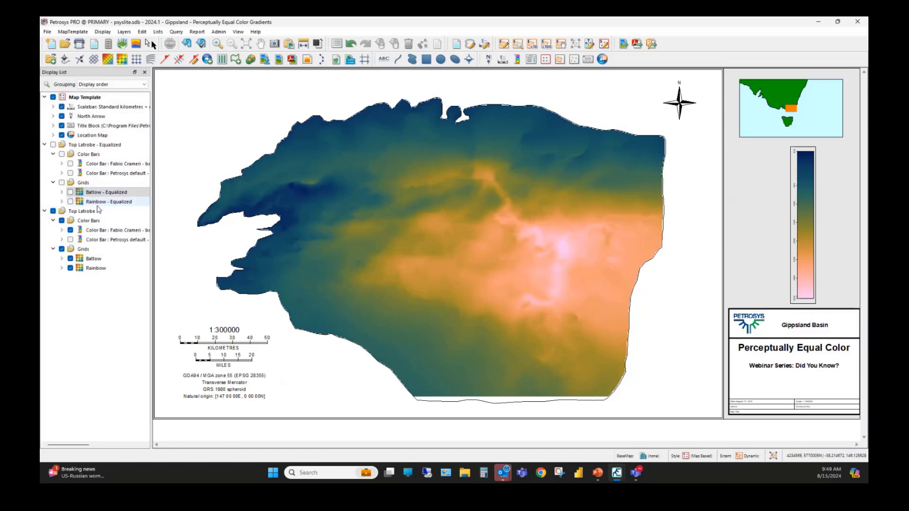
double_click(87, 260)
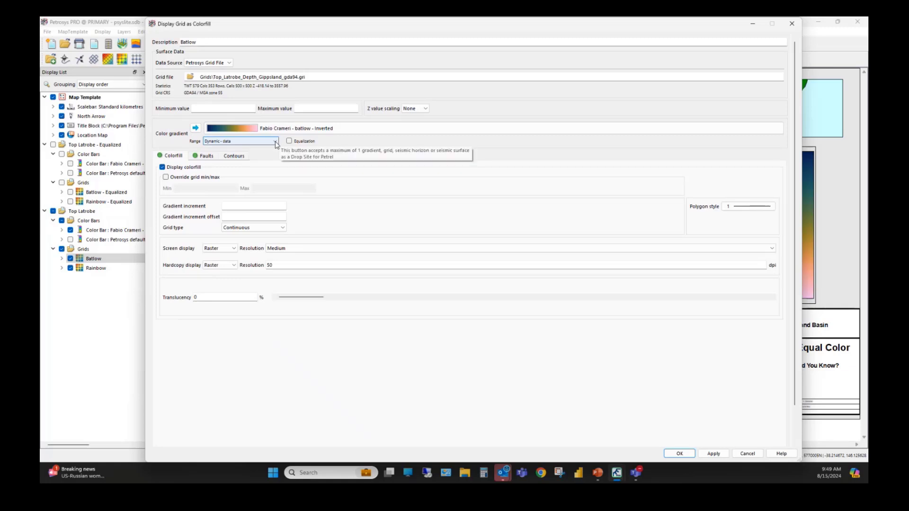
click(276, 143)
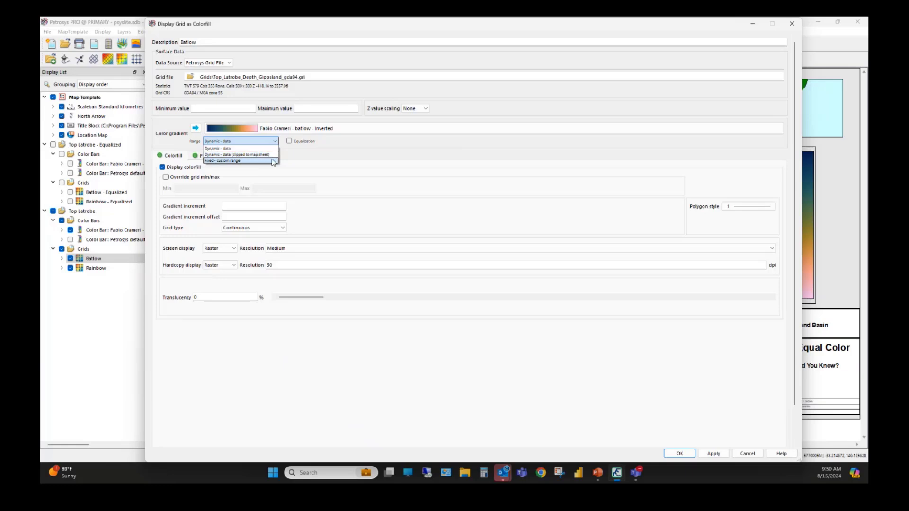
click(273, 160)
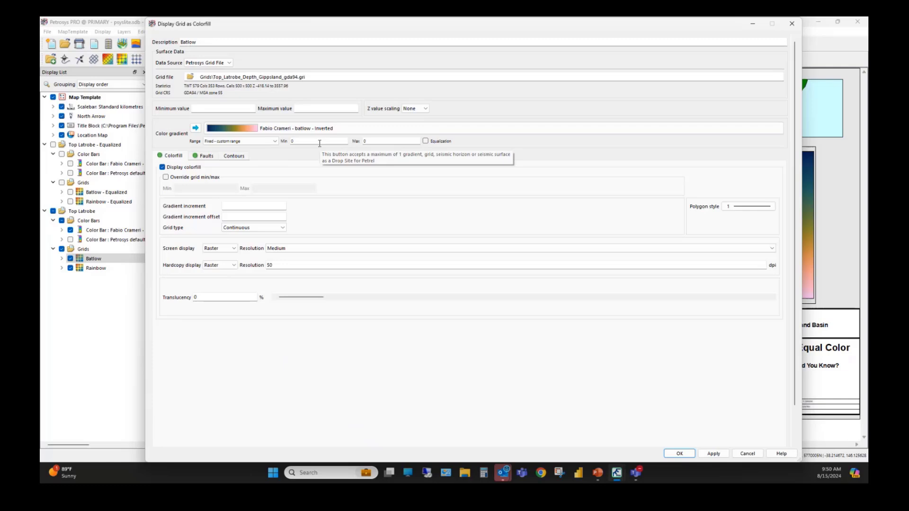
click(747, 453)
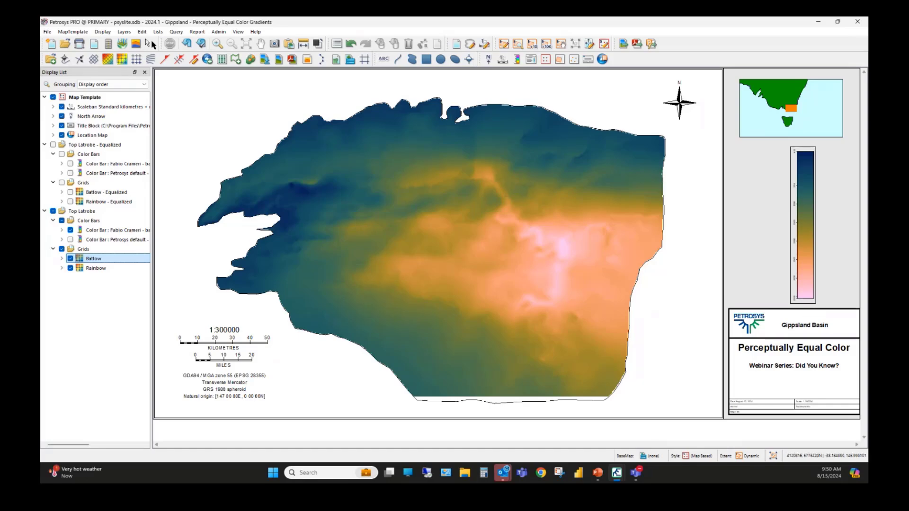
Step: Move the second map window aside and set the map extent of the full-basin Batlow map to Sinusoid
drag(42, 265, 753, 59)
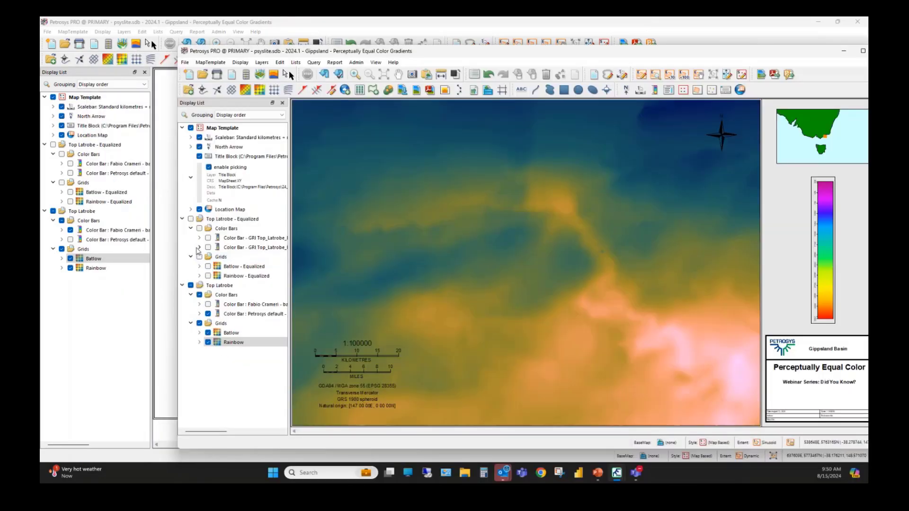
click(225, 334)
drag(337, 51, 413, 220)
click(372, 35)
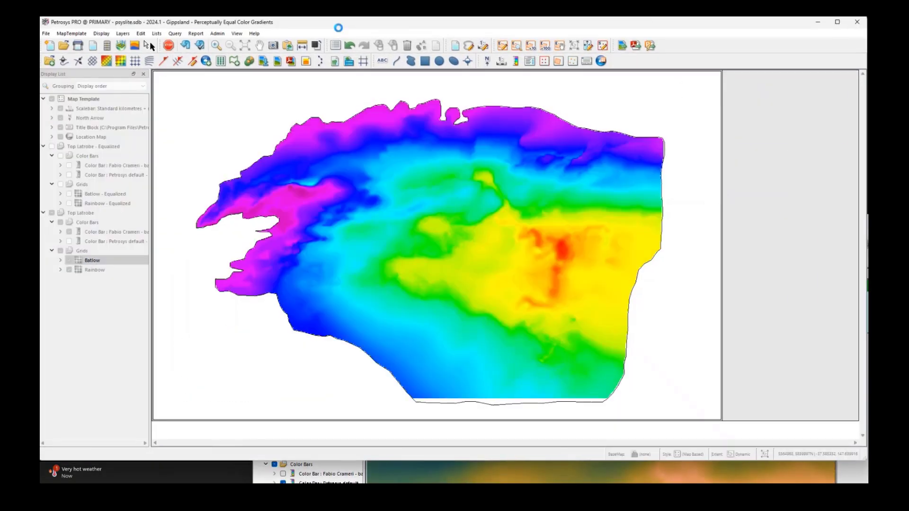
click(757, 458)
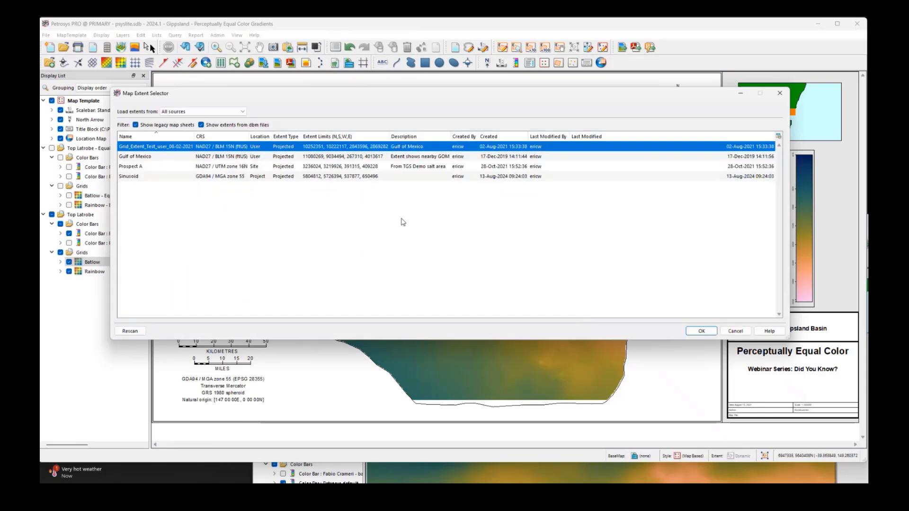
double_click(196, 177)
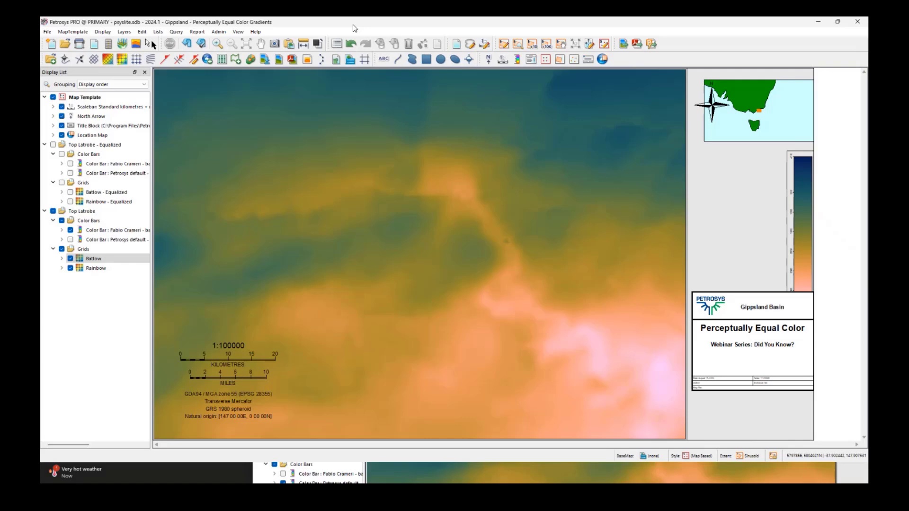
Step: Arrange the two map windows so the Batlow map with its own color bar overlaps the lower part of the other map
drag(353, 27, 318, 62)
drag(860, 223, 703, 270)
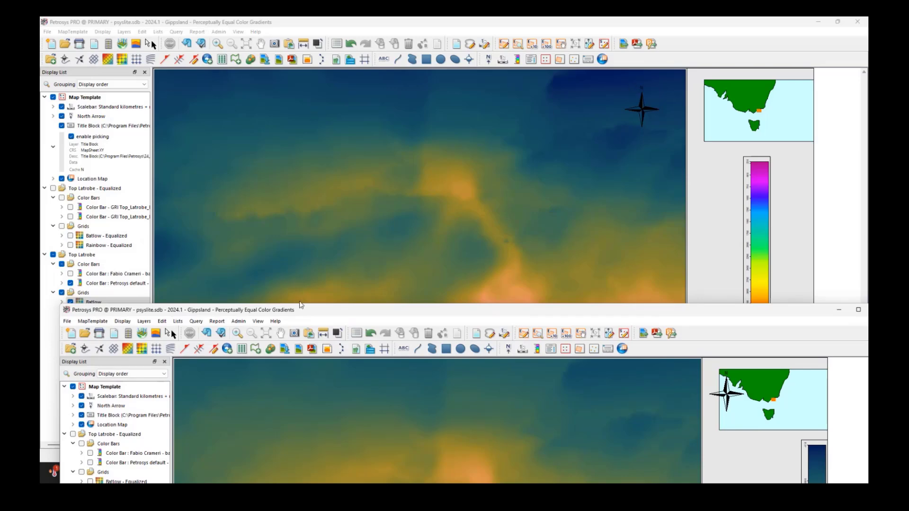
drag(329, 314, 374, 144)
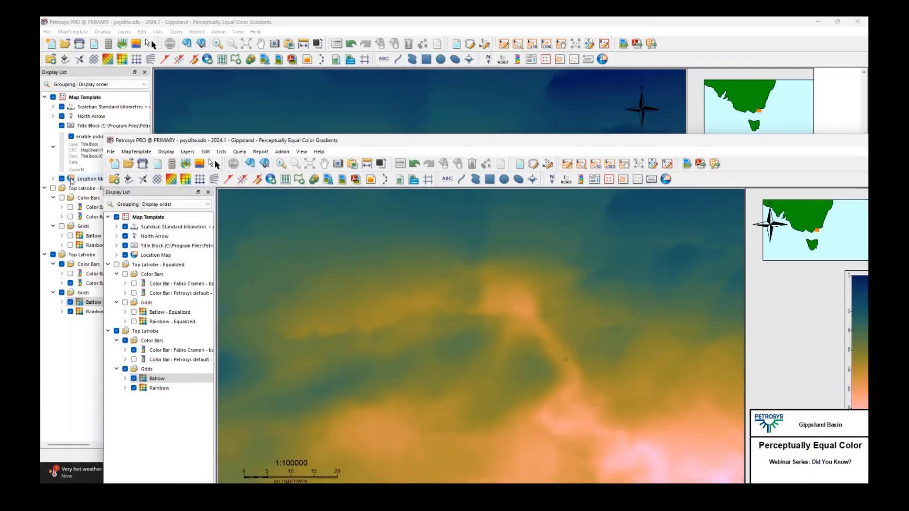
Step: Open the Gradient Editor from the main map window and bring up the Fabio Crameri - buda gradient in a second editor window
drag(291, 146, 244, 122)
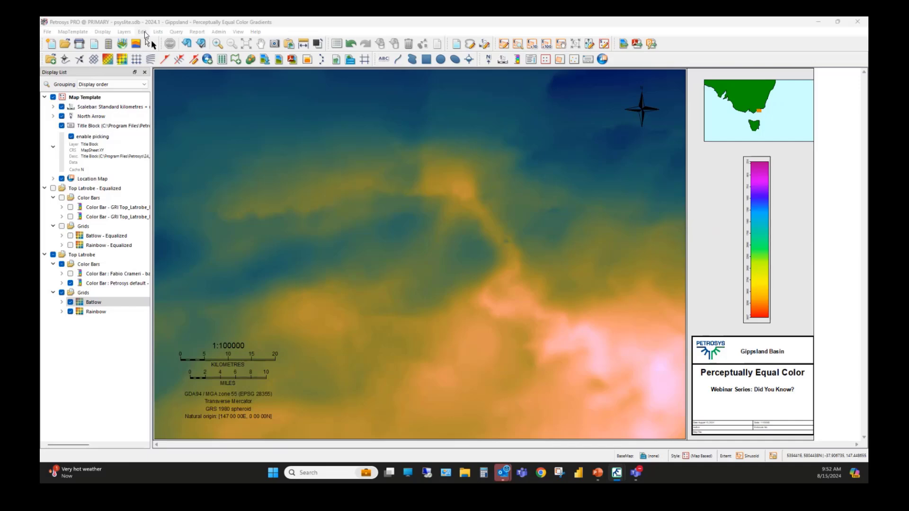
click(143, 32)
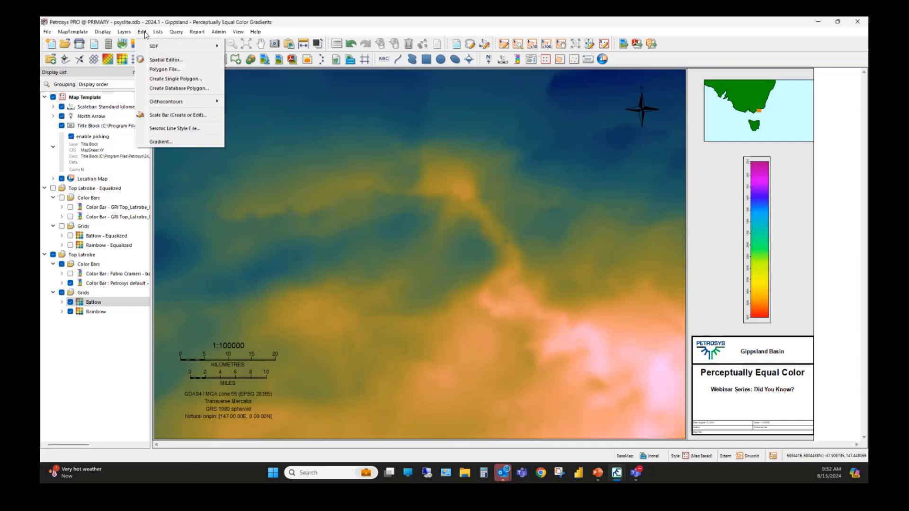
click(161, 142)
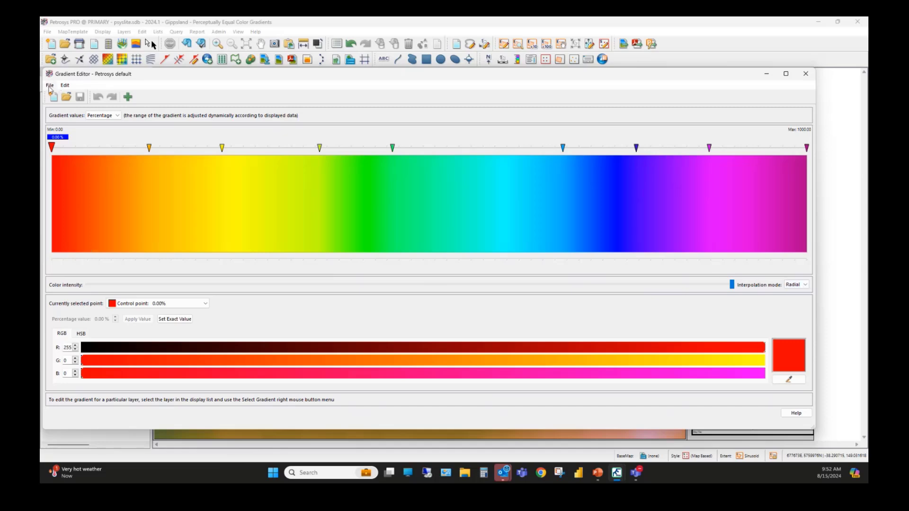
click(48, 86)
click(53, 95)
drag(123, 119, 577, 108)
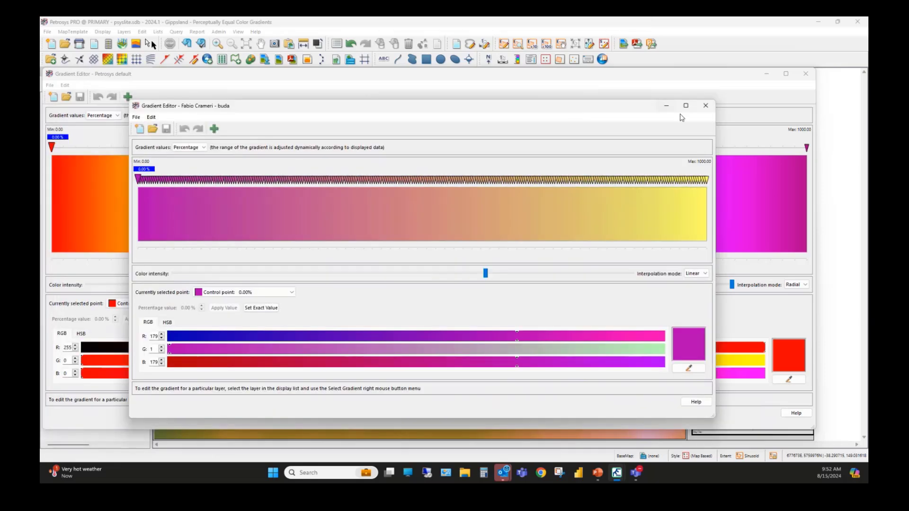
Step: Maximize the buda gradient's editor window to examine its color transitions and control points, and restore it to its smaller size
click(691, 109)
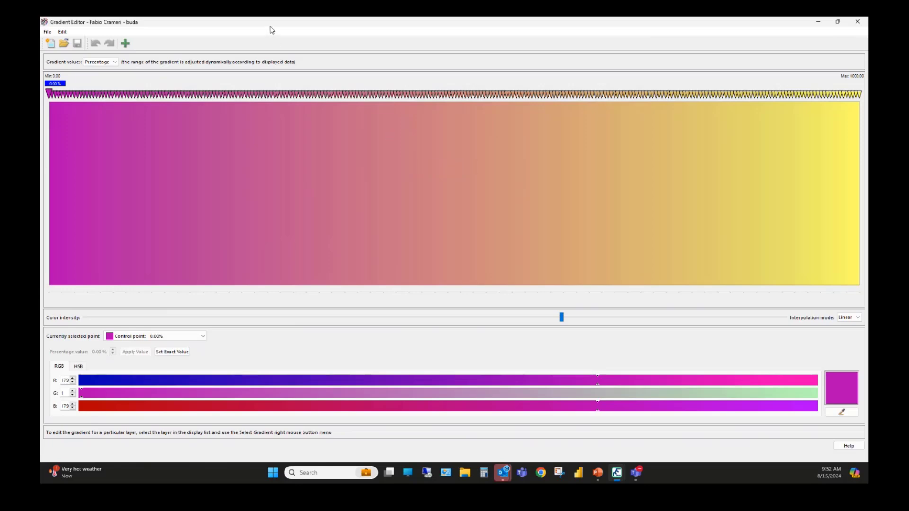
drag(282, 27, 355, 140)
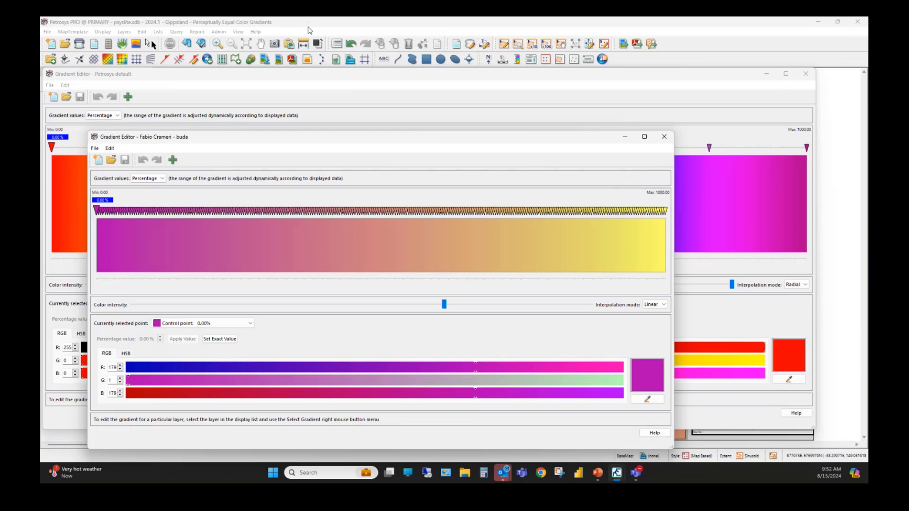
click(310, 30)
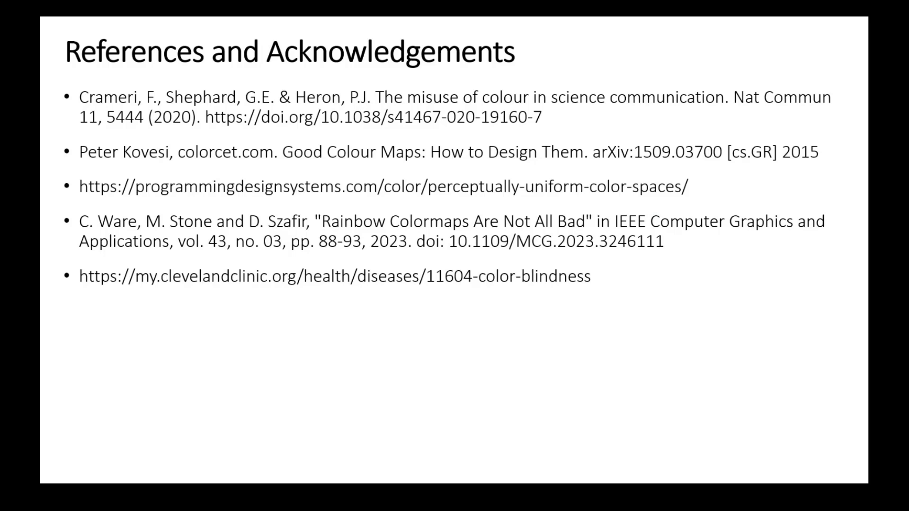
click(547, 204)
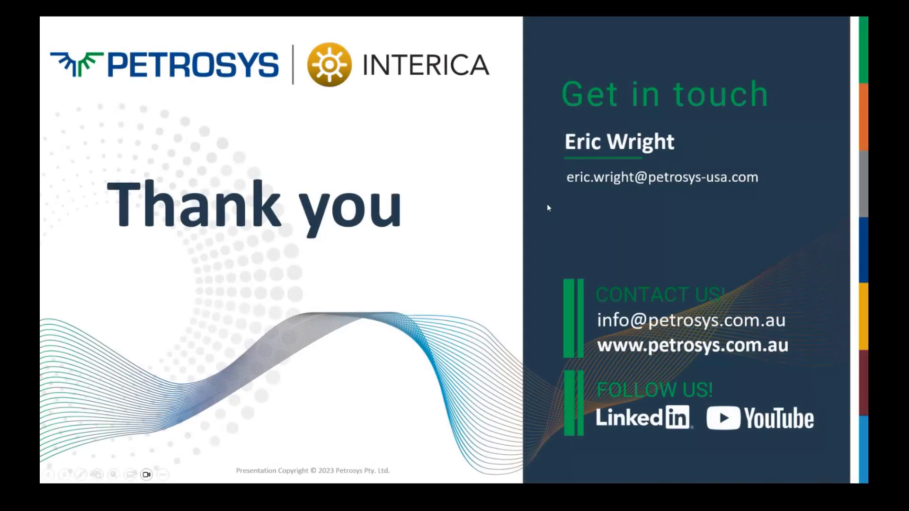